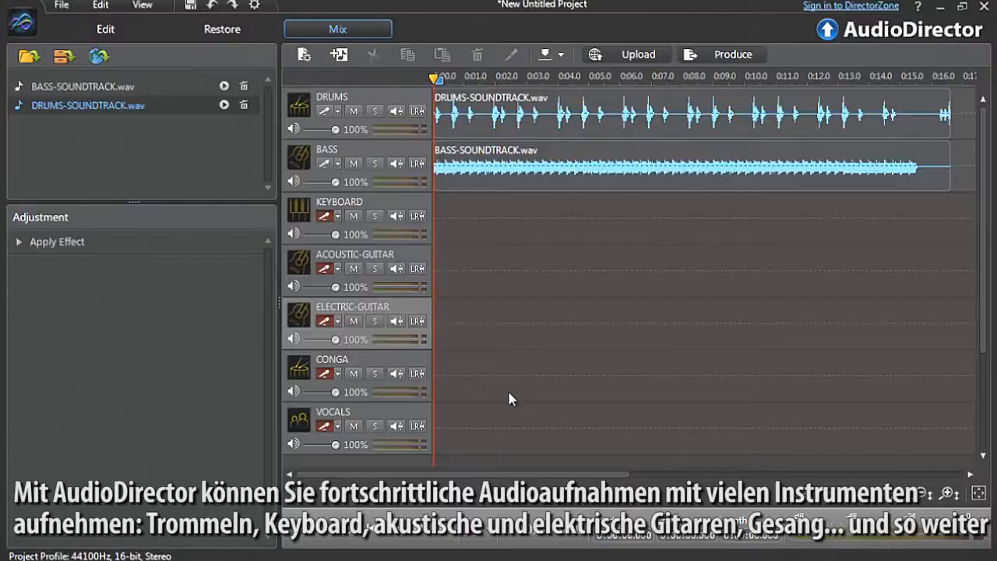
# Open the Mix workspace
pyautogui.click(465, 535)
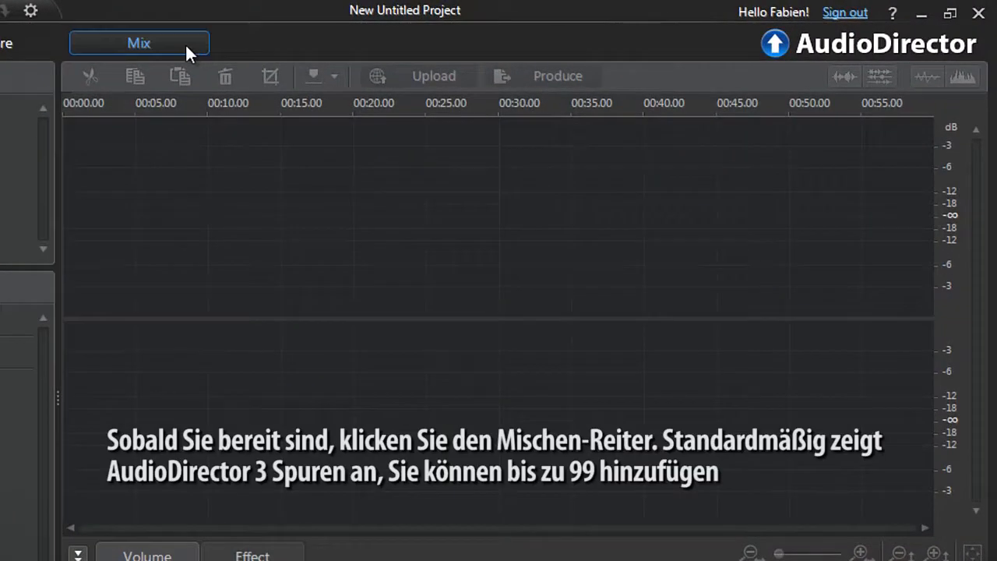
pyautogui.click(185, 43)
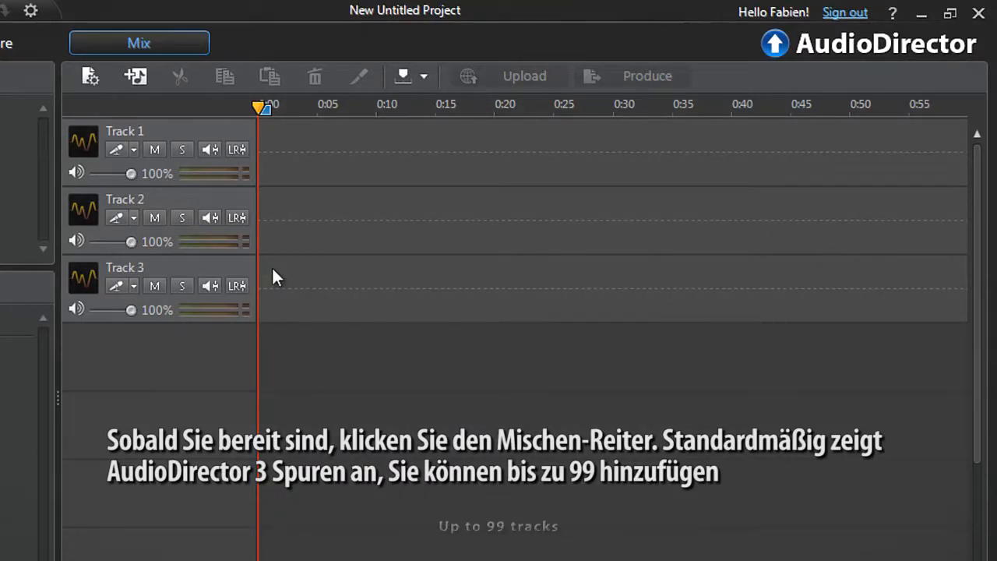
# Add a fourth audio track below the existing three tracks
pyautogui.rightClick(272, 343)
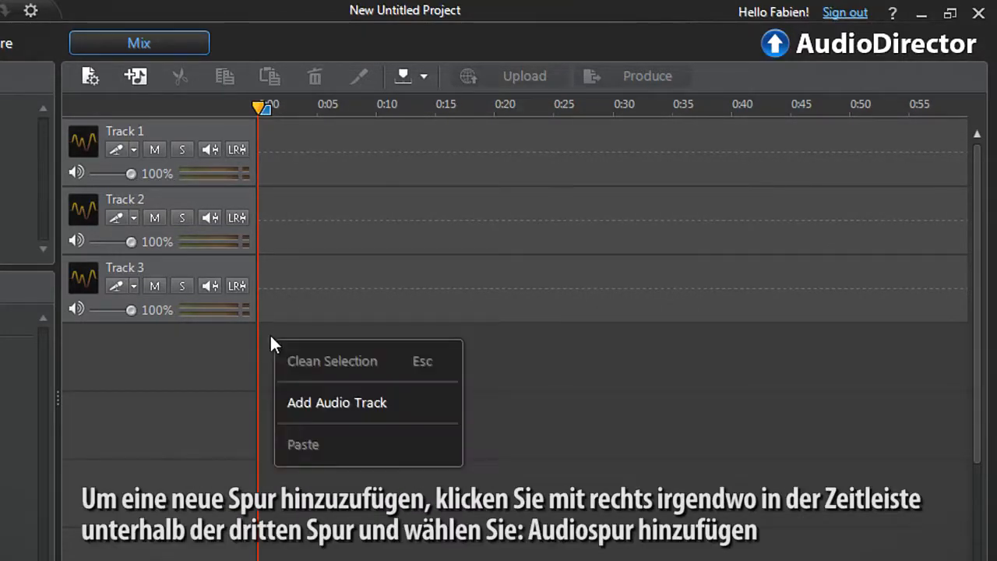
pyautogui.click(292, 400)
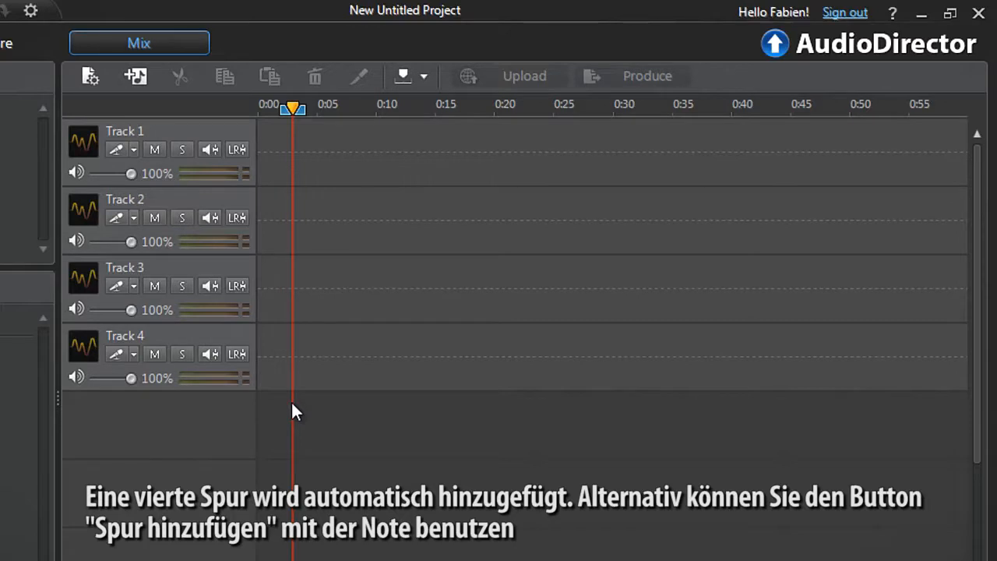
# Add a fifth audio track and remove it again
pyautogui.click(148, 79)
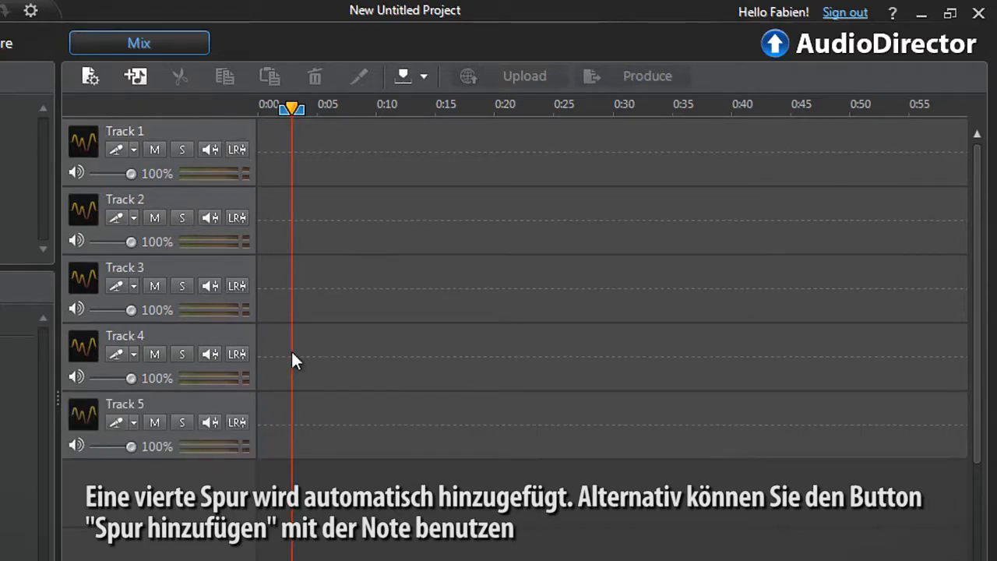
pyautogui.rightClick(292, 424)
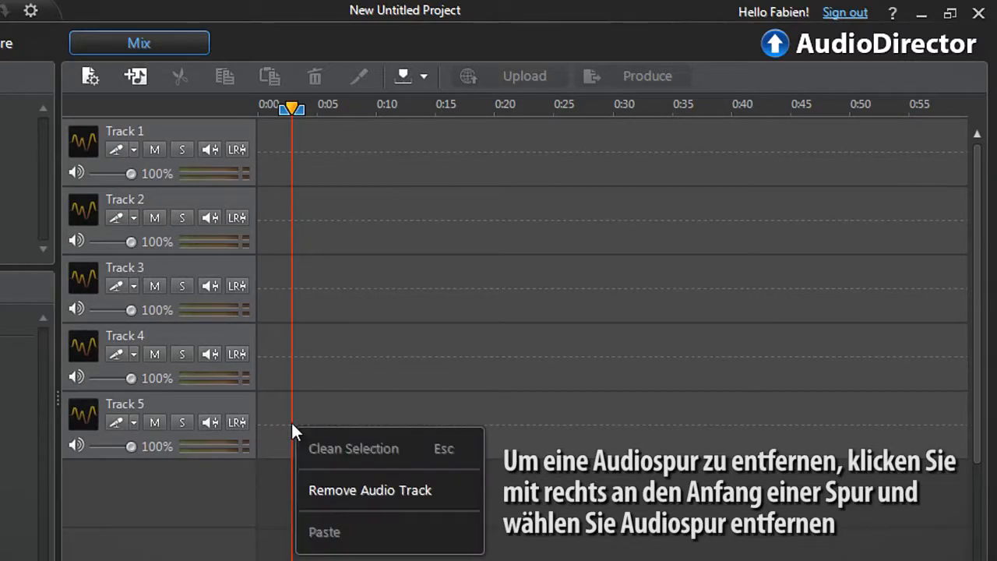
pyautogui.click(312, 489)
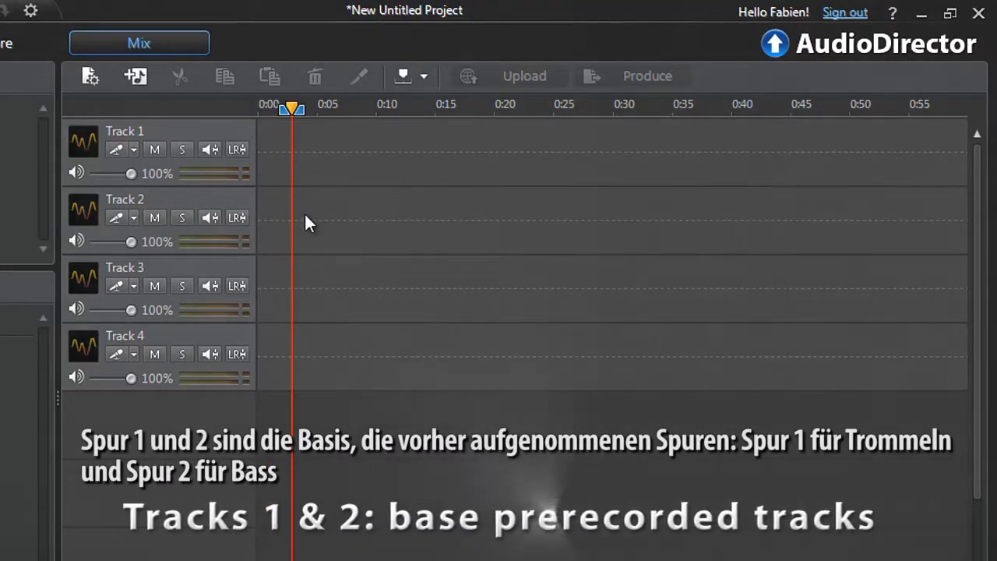
# Rename Track 1 as DRUMS and Track 2 as BASS
pyautogui.doubleClick(135, 128)
pyautogui.write('DRUMS')
pyautogui.doubleClick(152, 199)
pyautogui.write('BASS')
pyautogui.press('Return')
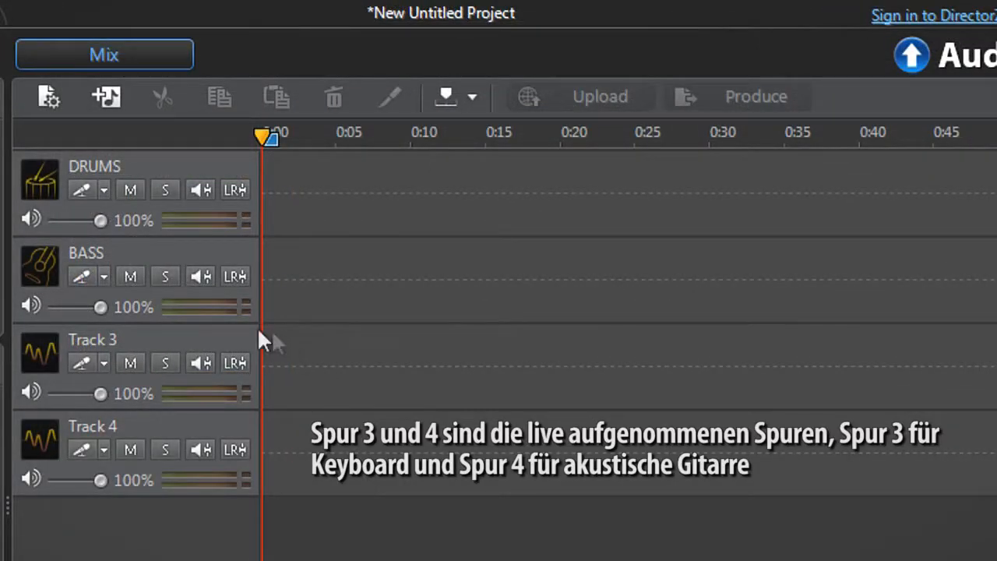
# Rename Track 3 as KEYBOARD and Track 4 as ACOUSTIC-GUITAR
pyautogui.doubleClick(249, 337)
pyautogui.write('KEYBOARD')
pyautogui.press('Return')
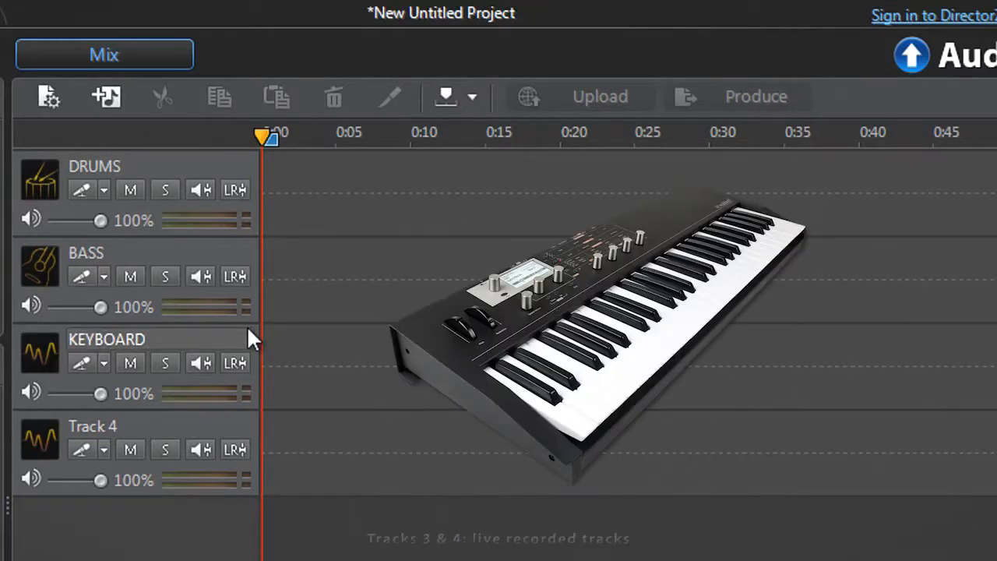
pyautogui.doubleClick(253, 428)
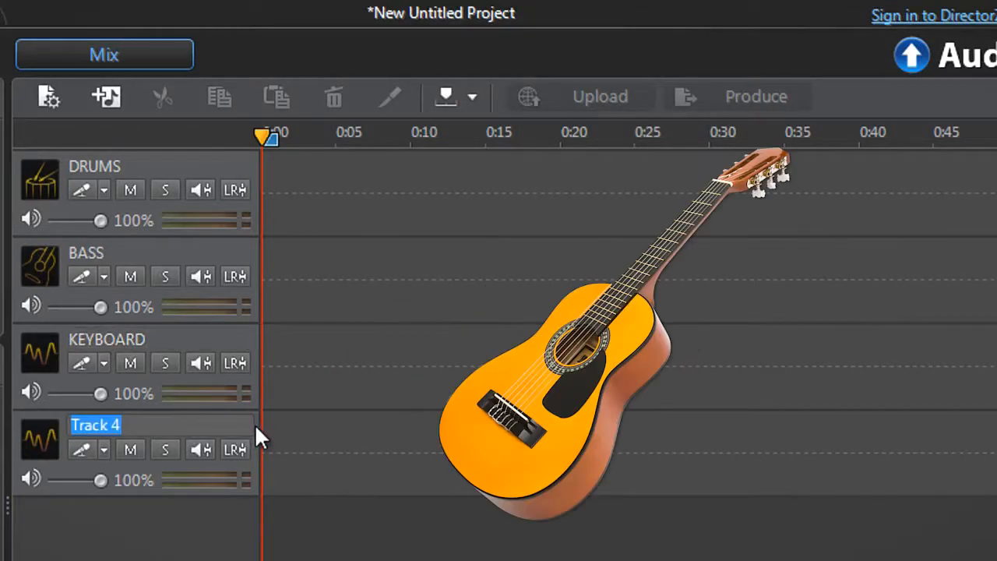
pyautogui.write('ACOUSTIC-GUITAR')
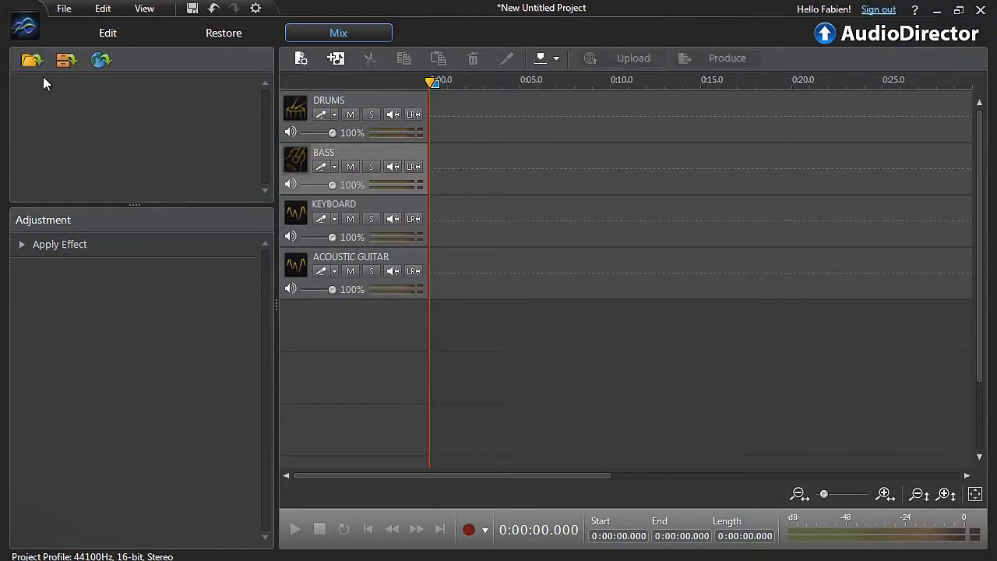
# Import the BASS-SOUNDTRACK and DRUMS-SOUND-TRACK files and place each at the start of its matching track
pyautogui.click(37, 66)
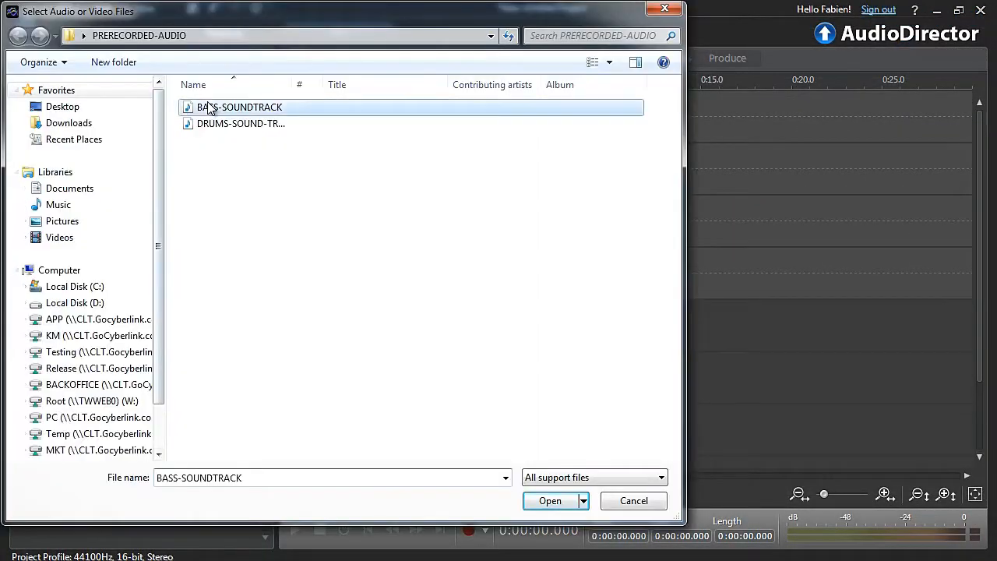
pyautogui.keyDown('ctrl'); pyautogui.click(208, 125); pyautogui.keyUp('ctrl')
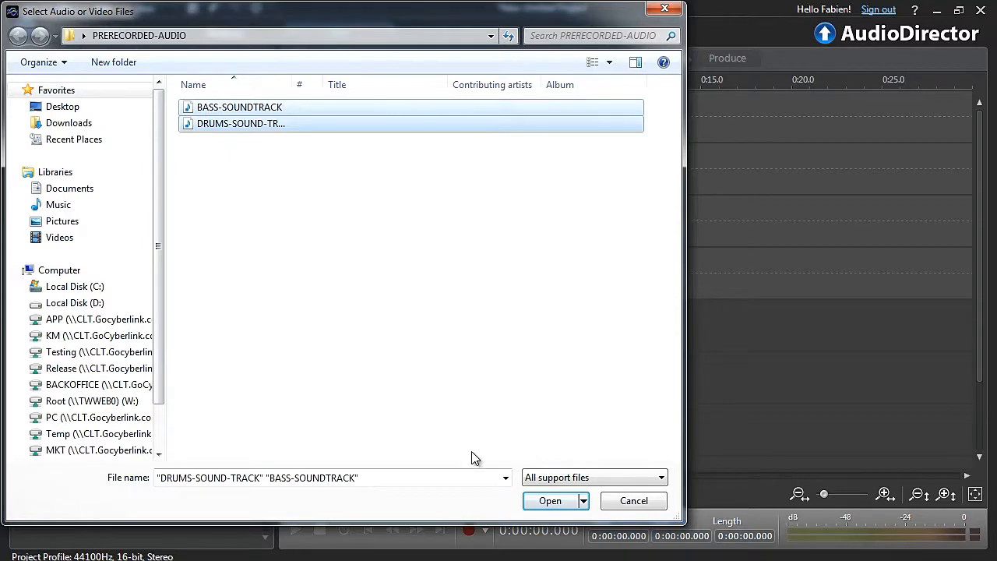
pyautogui.click(548, 501)
pyautogui.moveTo(126, 91); pyautogui.dragTo(436, 127)
pyautogui.moveTo(148, 104); pyautogui.dragTo(433, 173)
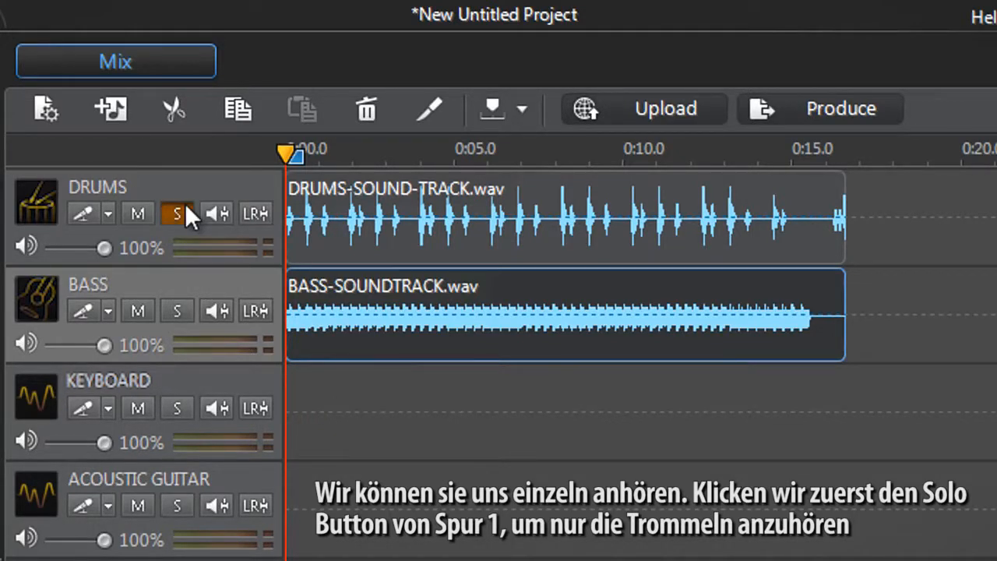
# Play the soloed DRUMS track, stop playback, and switch its solo off
pyautogui.press('space')
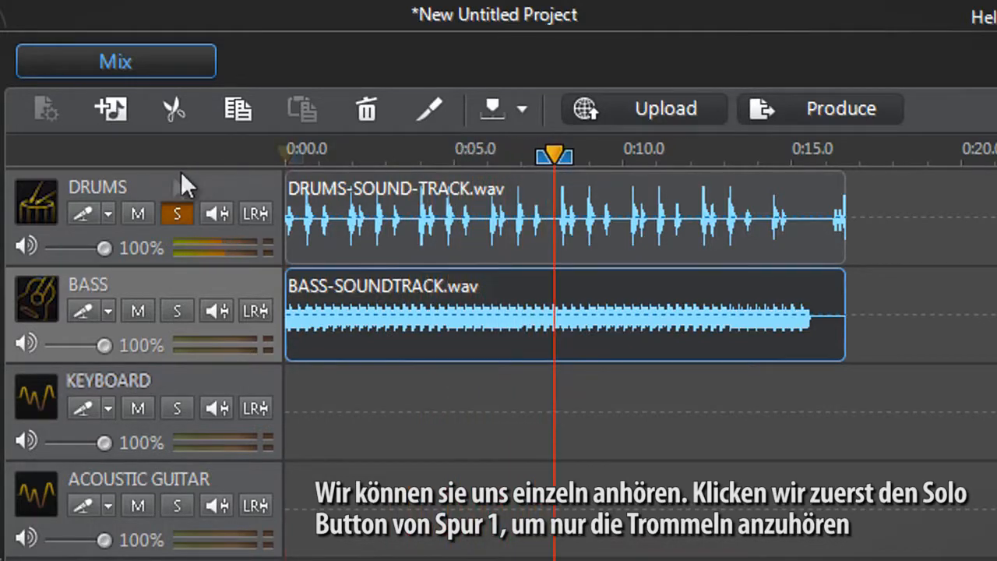
pyautogui.press('space')
pyautogui.click(176, 212)
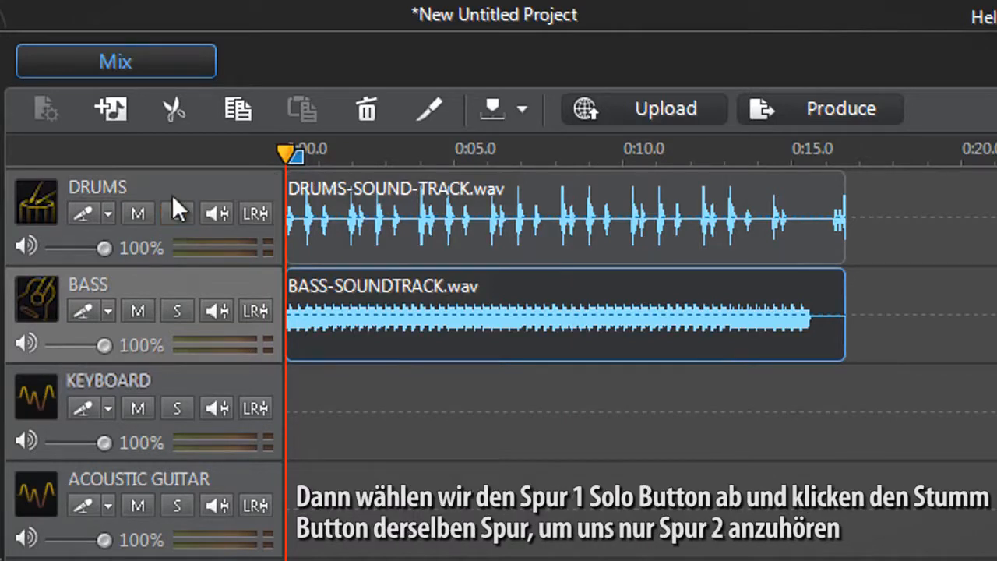
# Mute the DRUMS track and play the bass alone
pyautogui.click(139, 213)
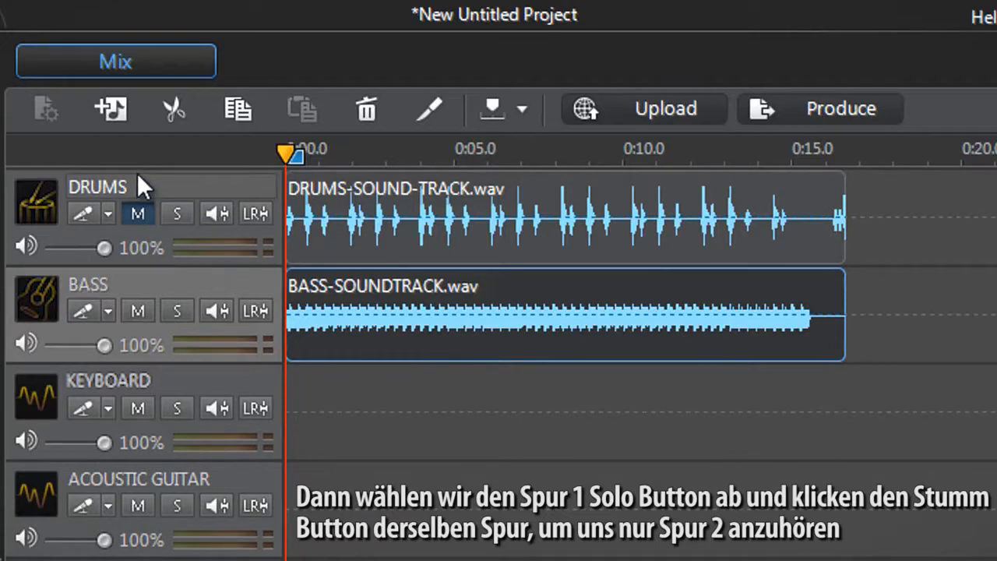
pyautogui.press('space')
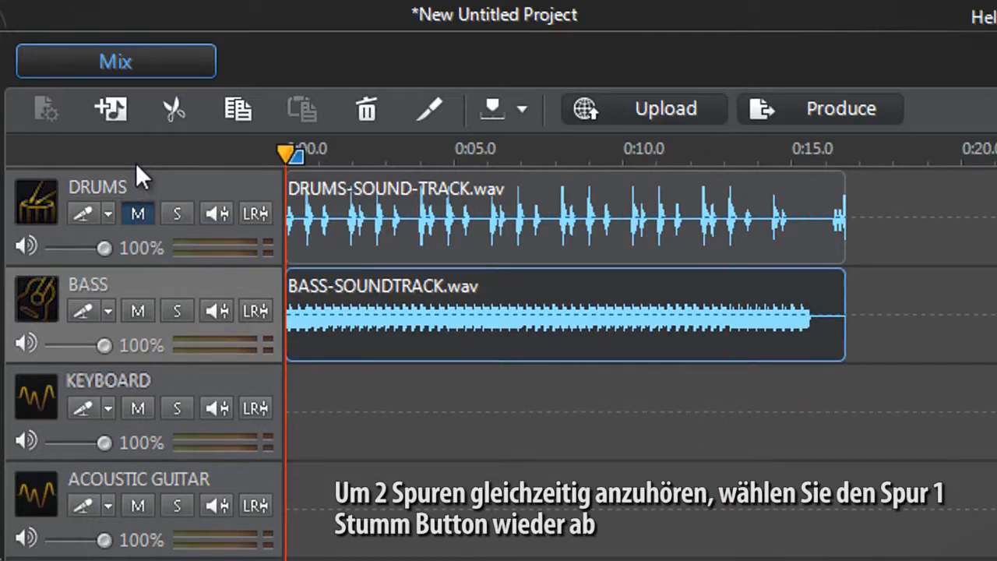
# Unmute the DRUMS track and play both tracks together
pyautogui.click(138, 212)
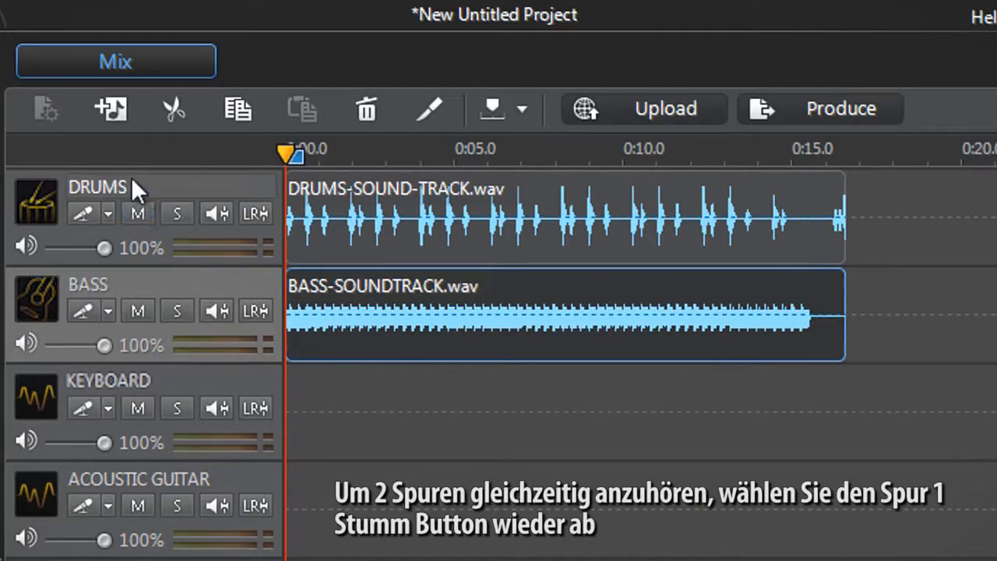
pyautogui.press('space')
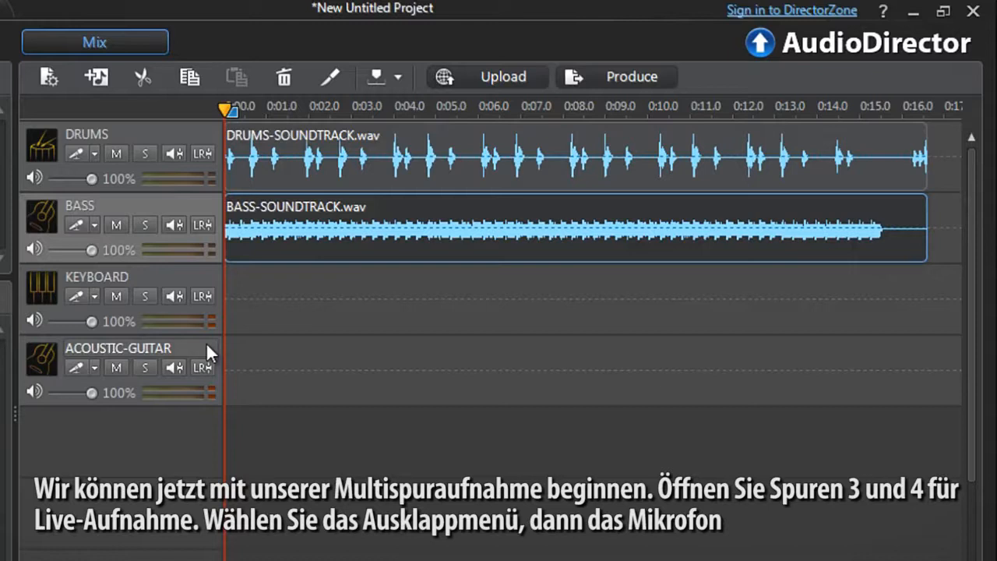
# Set KEYBOARD's input source to Stereo: Microphone and arm KEYBOARD and ACOUSTIC-GUITAR for recording
pyautogui.click(94, 296)
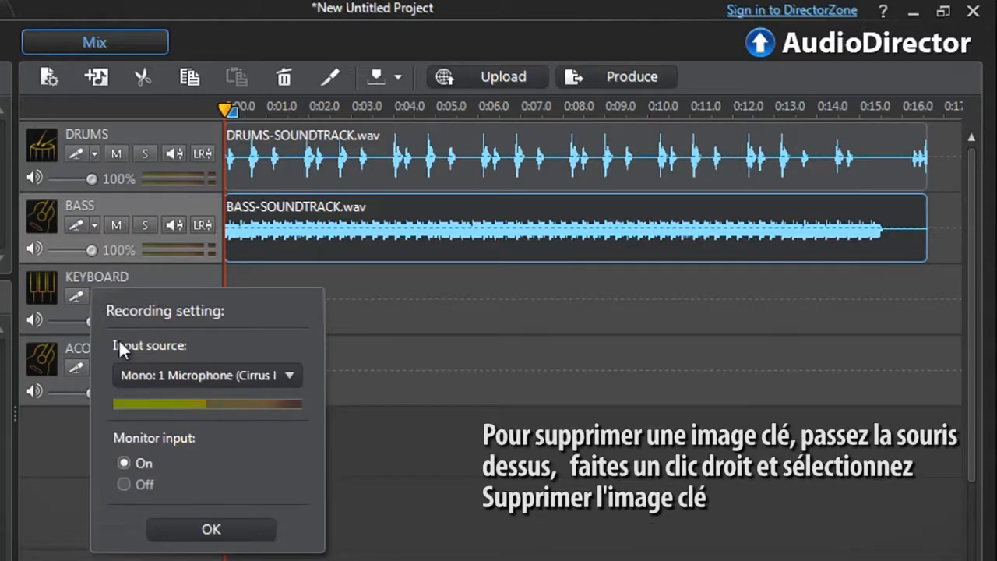
pyautogui.click(126, 371)
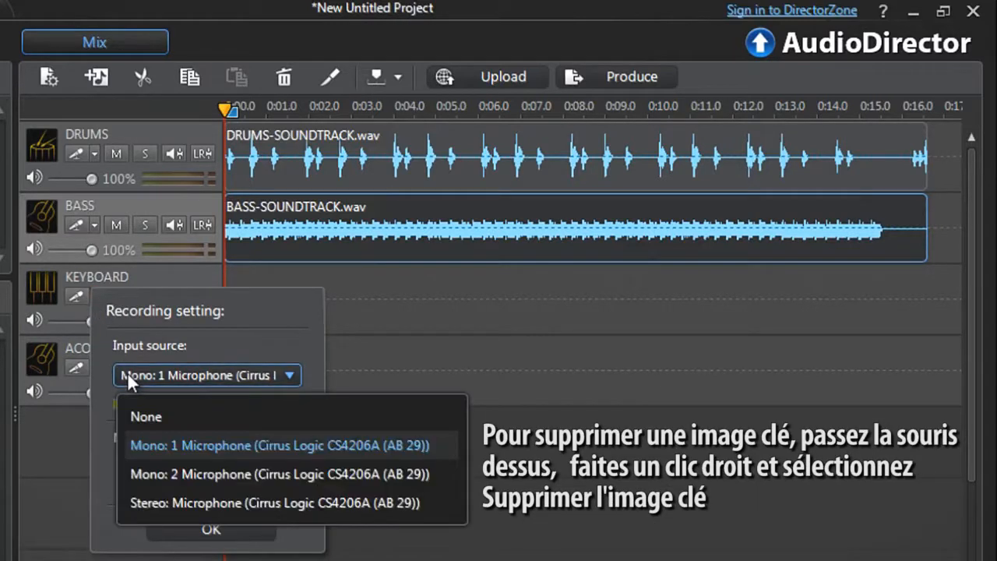
pyautogui.click(153, 499)
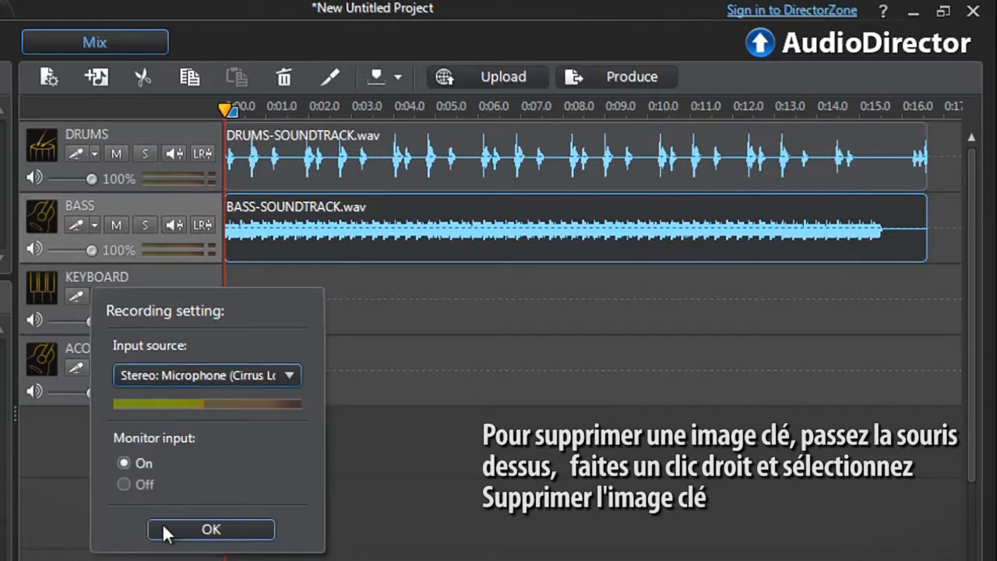
pyautogui.click(165, 530)
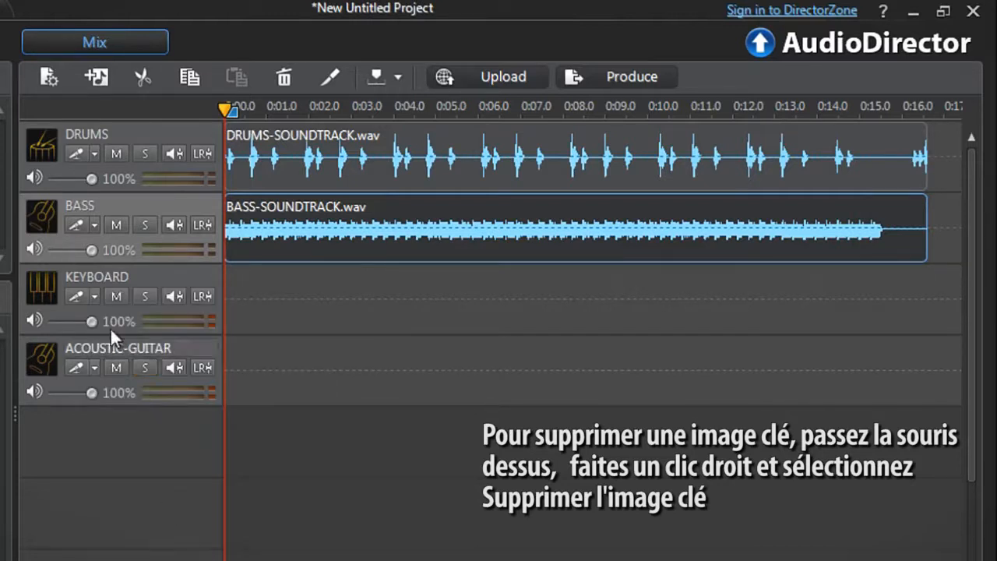
pyautogui.click(79, 296)
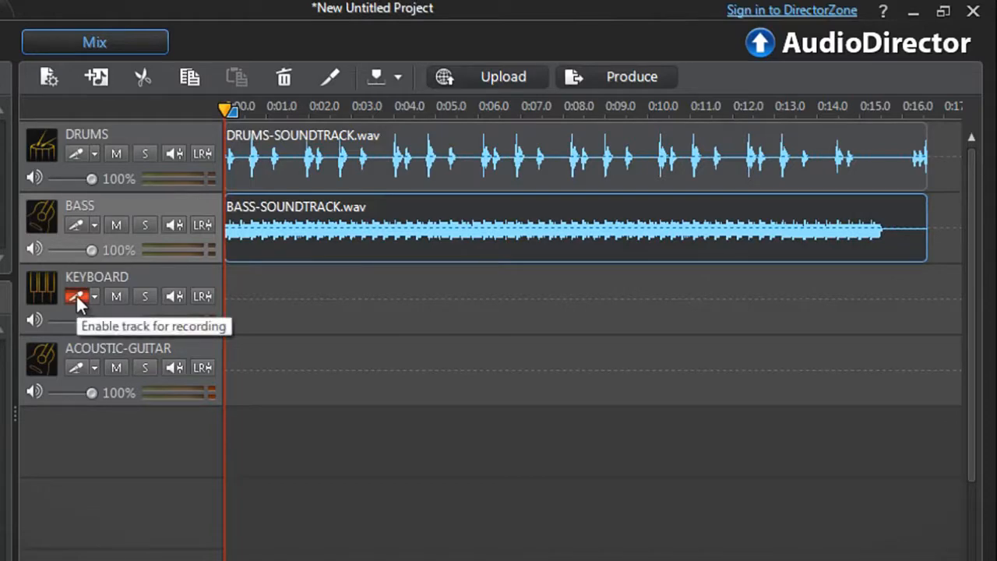
pyautogui.click(77, 368)
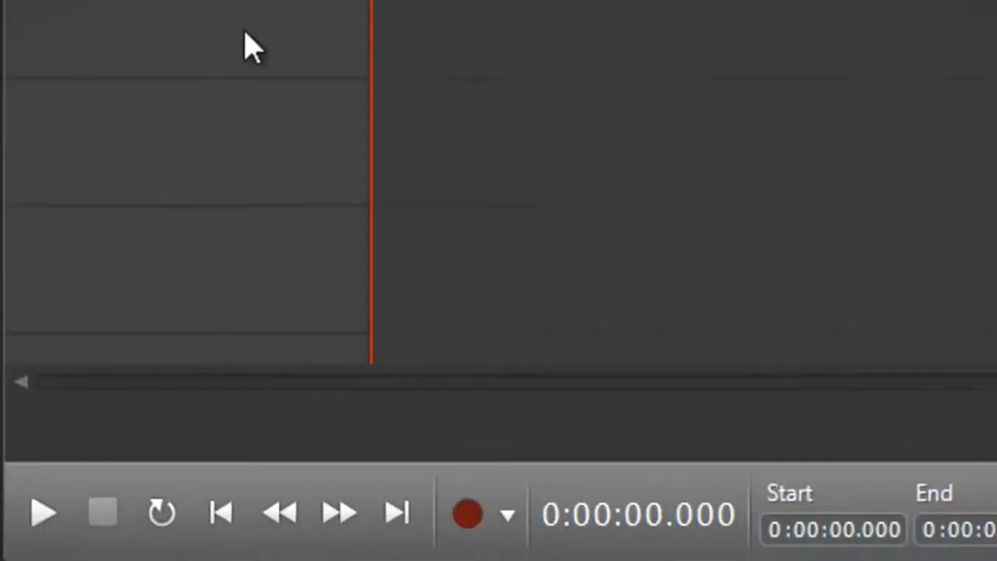
# Adjust the recording countdown timer's seconds and confirm the recording settings
pyautogui.click(514, 511)
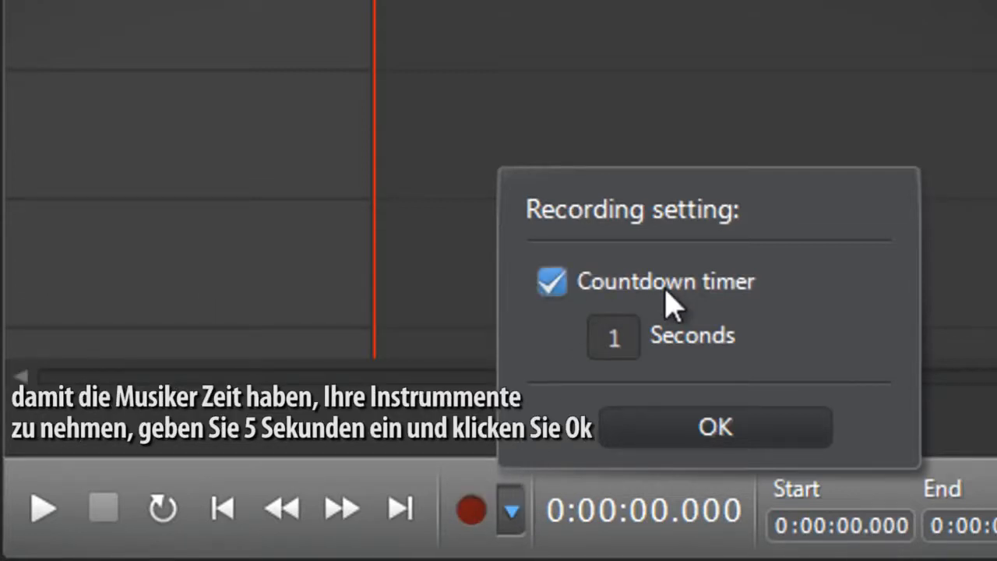
pyautogui.click(632, 344)
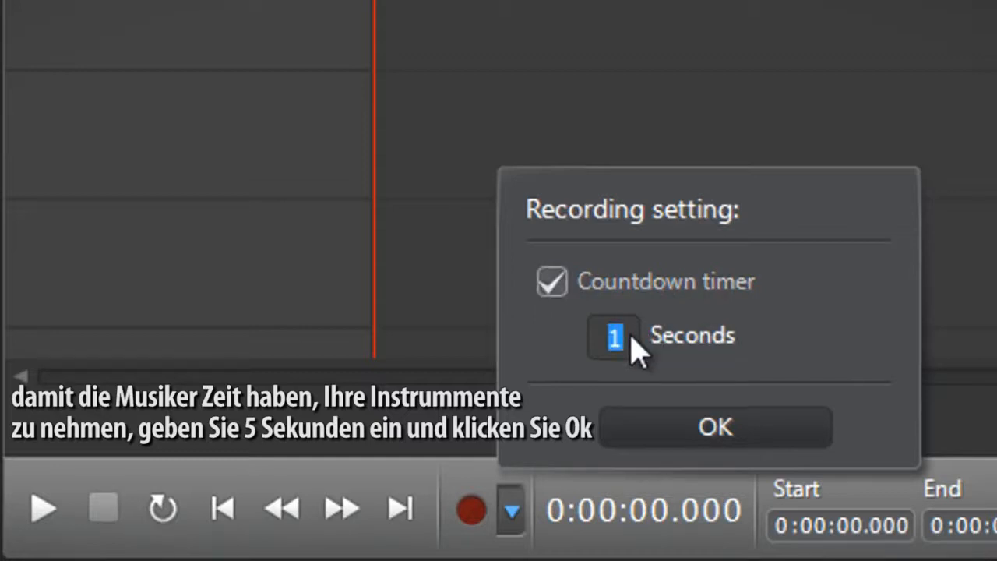
pyautogui.click(639, 428)
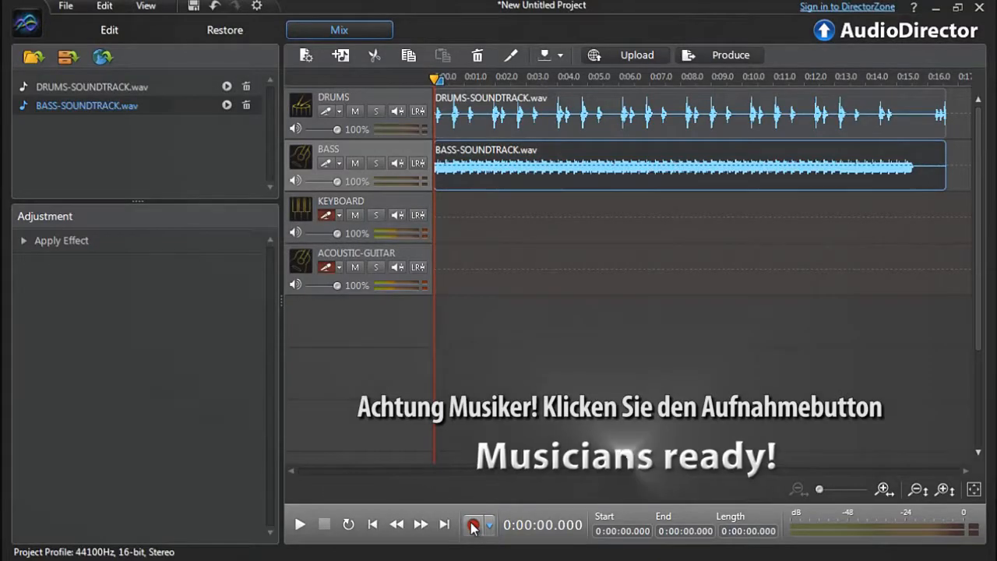
# Record live audio onto the armed tracks and stop the recording
pyautogui.click(473, 526)
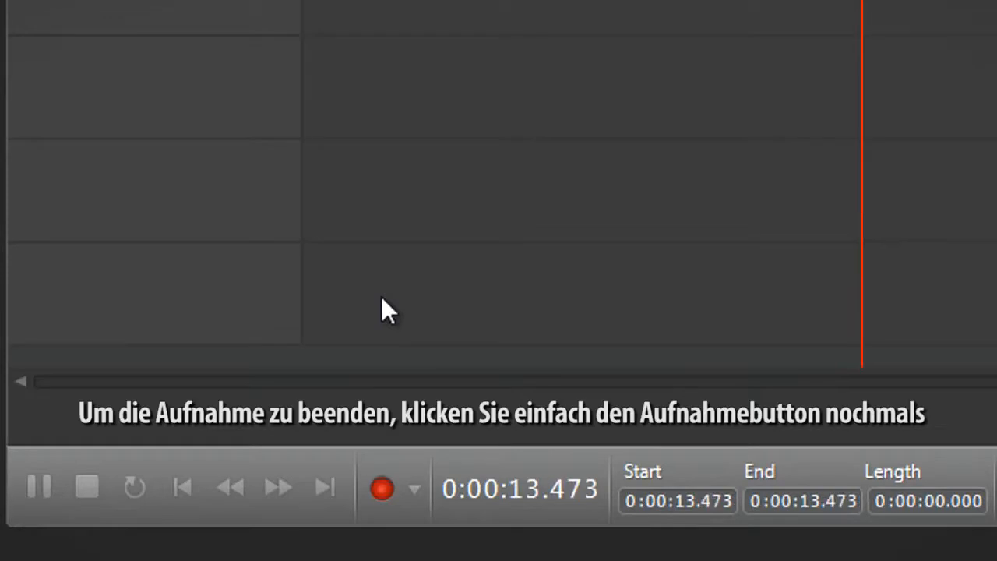
pyautogui.click(385, 483)
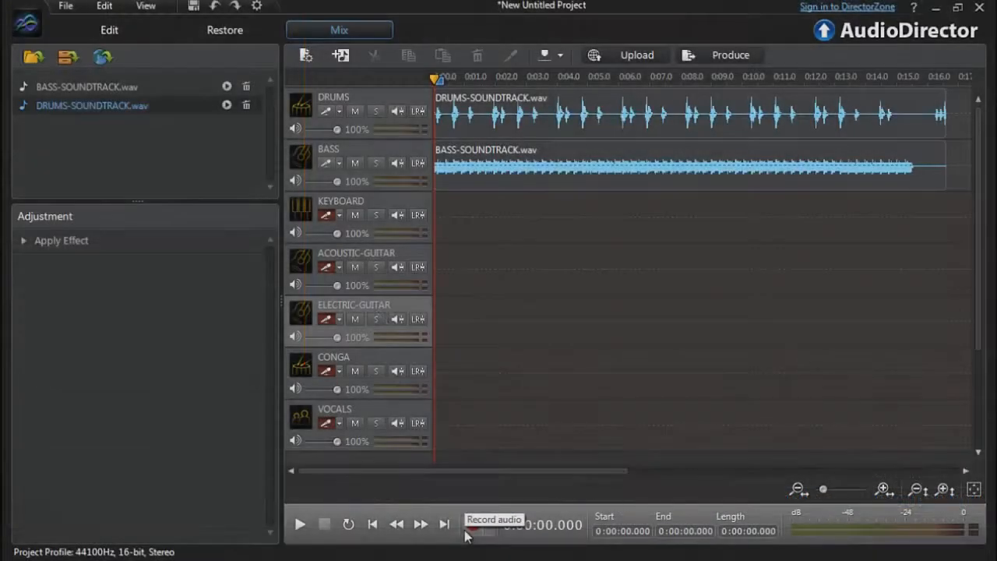
pyautogui.click(468, 527)
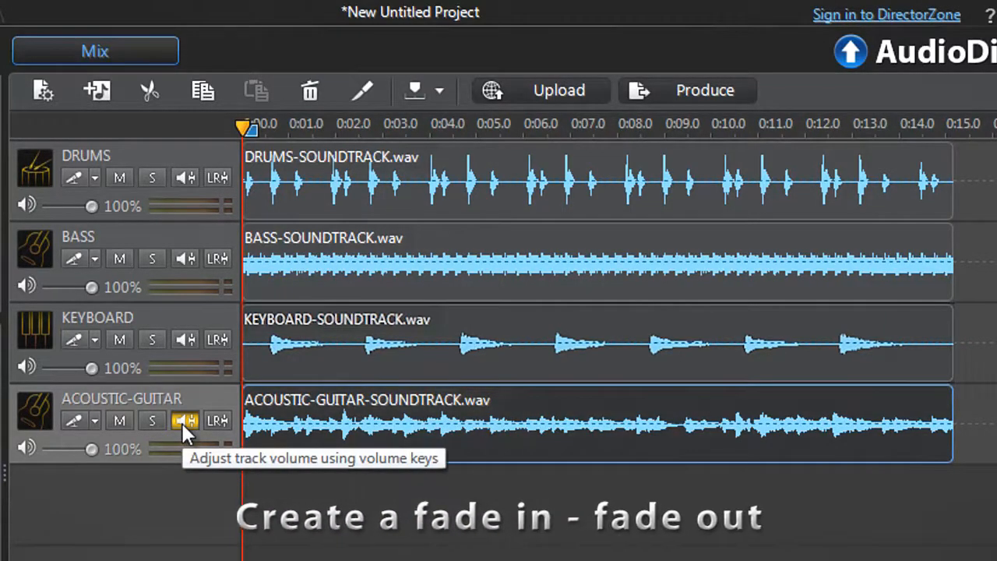
# Create a fade-in and fade-out on ACOUSTIC-GUITAR by adding volume keyframes and lowering the first and last ones
pyautogui.click(182, 422)
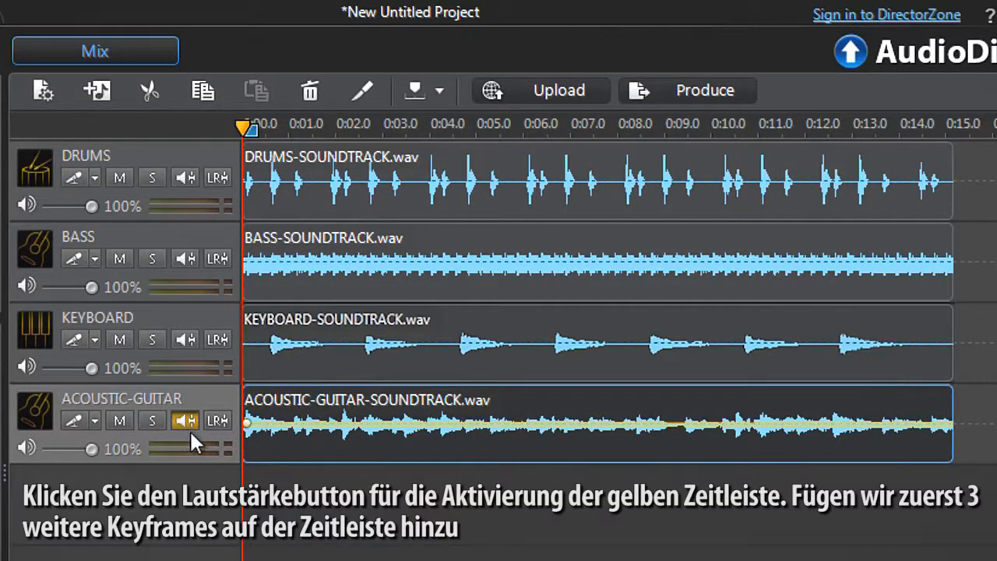
pyautogui.click(283, 424)
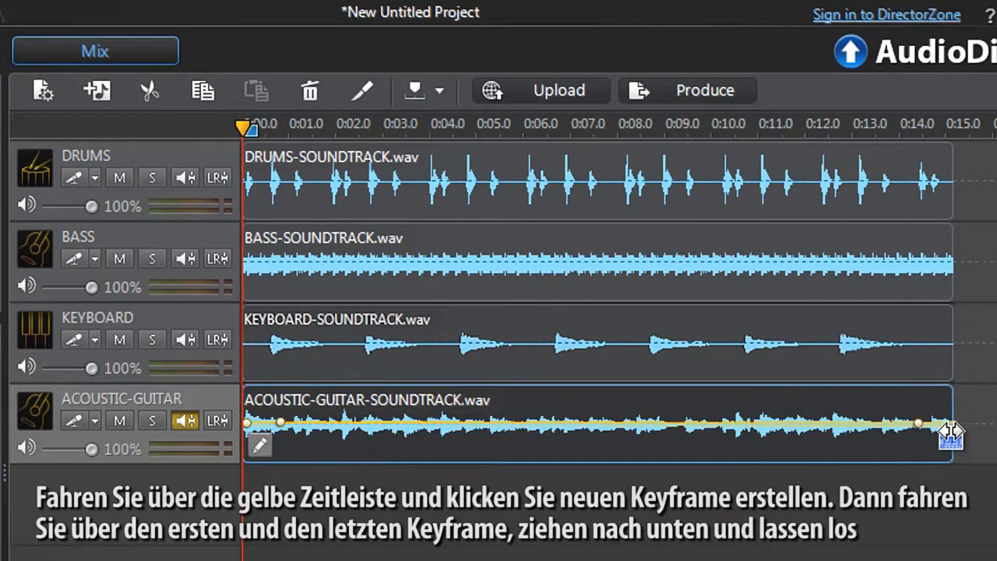
pyautogui.moveTo(952, 425); pyautogui.dragTo(952, 473)
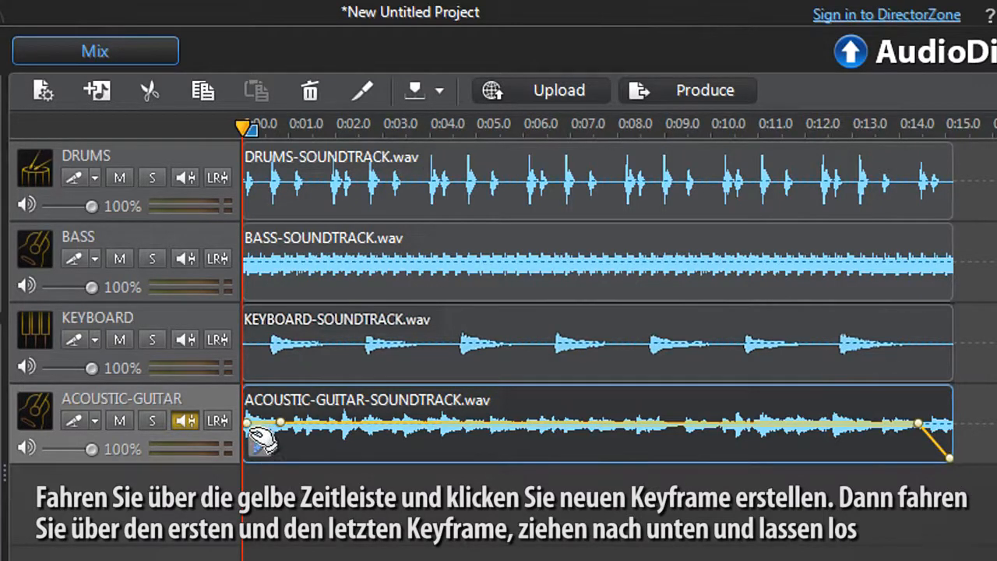
pyautogui.moveTo(246, 422); pyautogui.dragTo(227, 469)
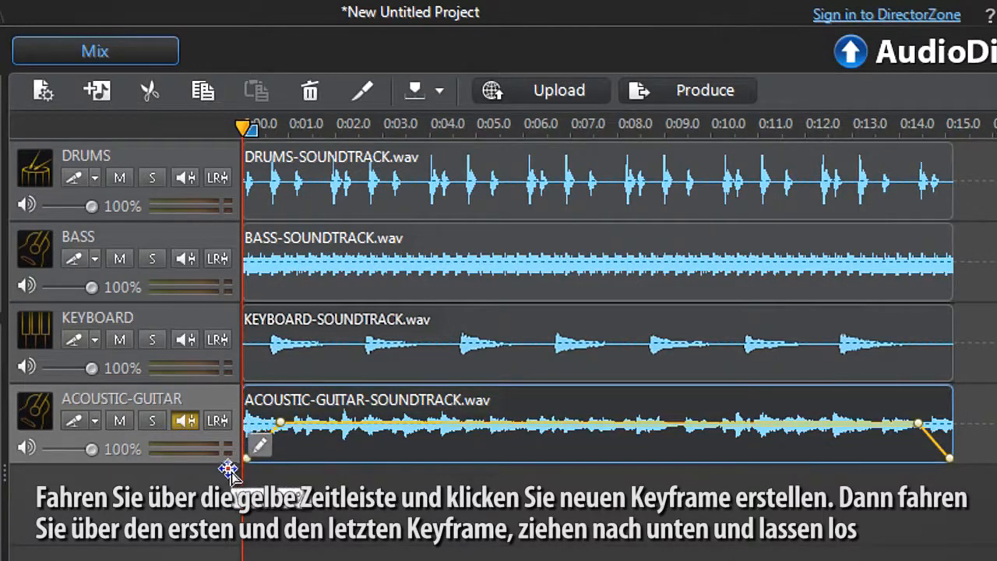
# Add a volume keyframe near 0:10 on ACOUSTIC-GUITAR and remove it again
pyautogui.click(709, 423)
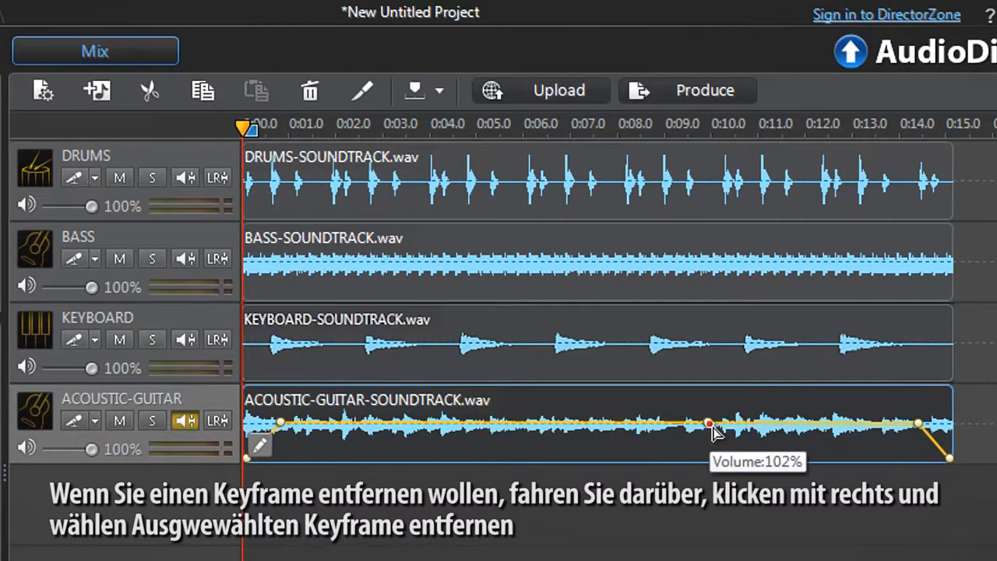
pyautogui.rightClick(710, 425)
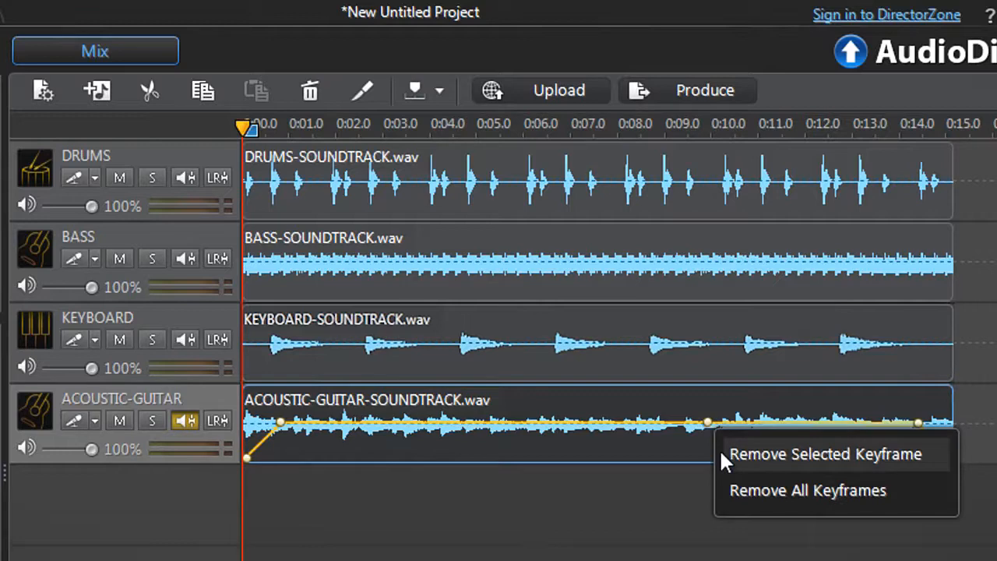
pyautogui.click(721, 451)
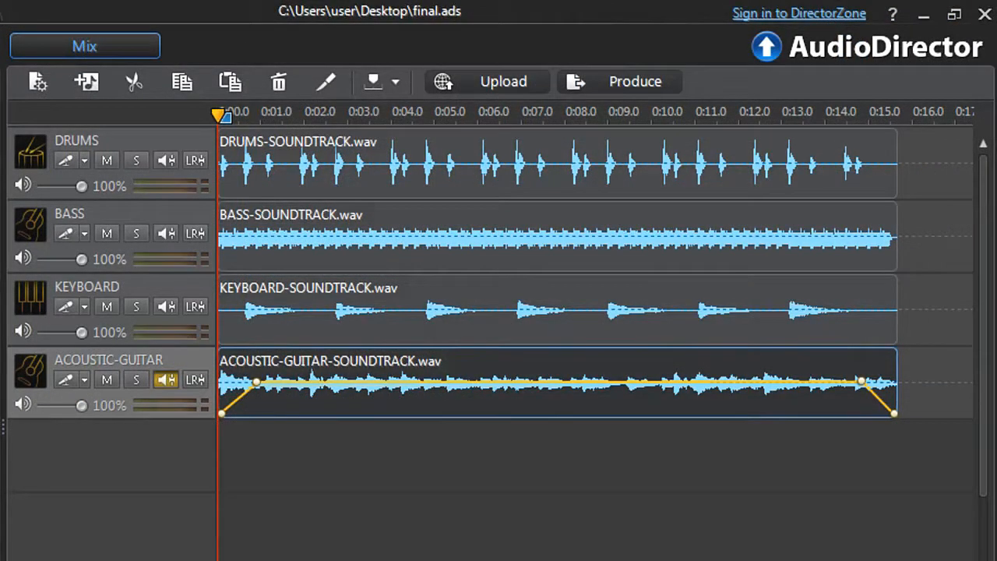
# Play the finished mix
pyautogui.press('space')
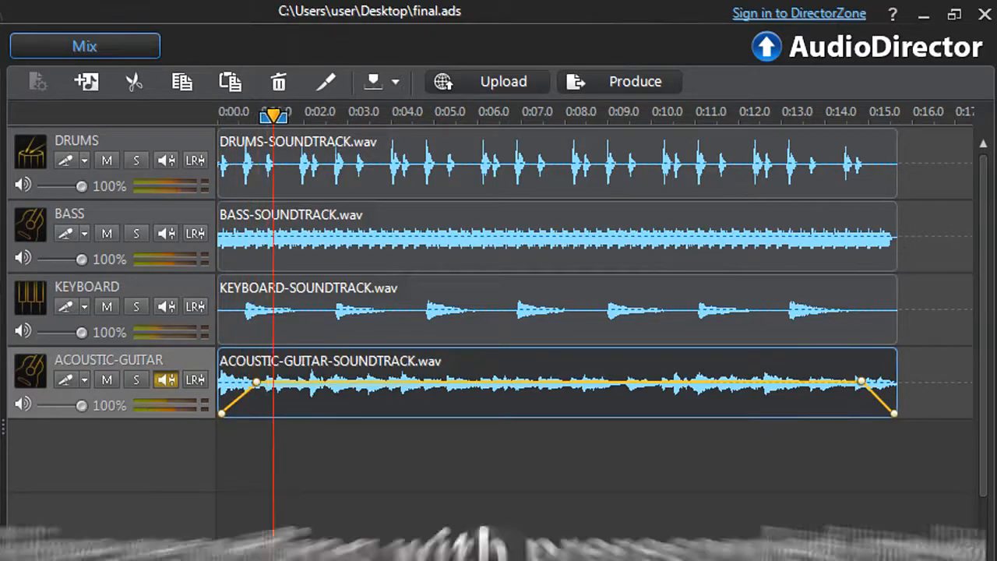